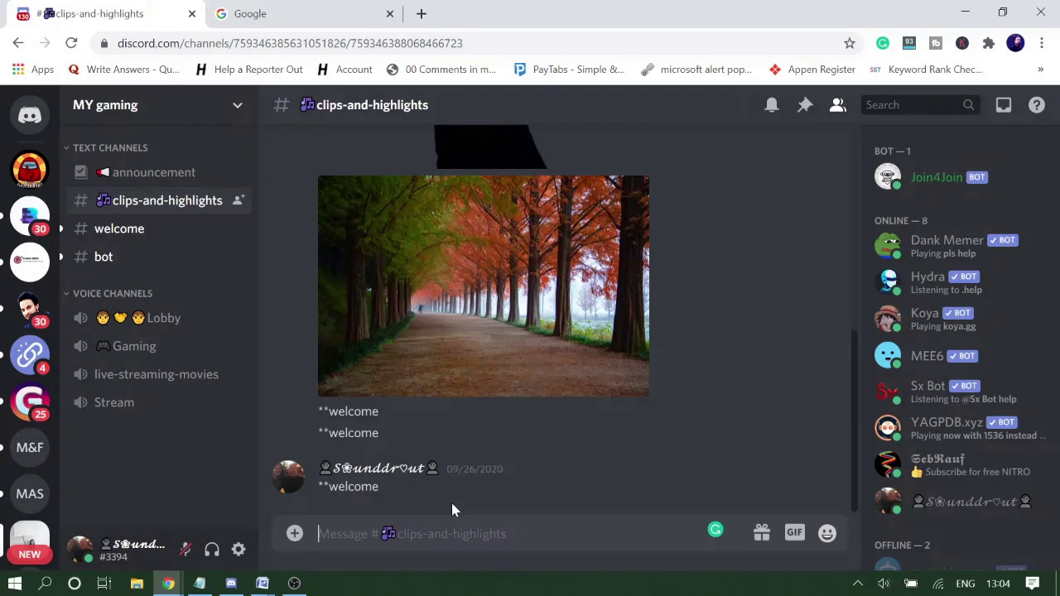
Replace the pasted title with the YouTube channel URL and send it in clips-and-highlights.
text(How to Block Links & Server Invites on Discord)
key(ctrl+a)
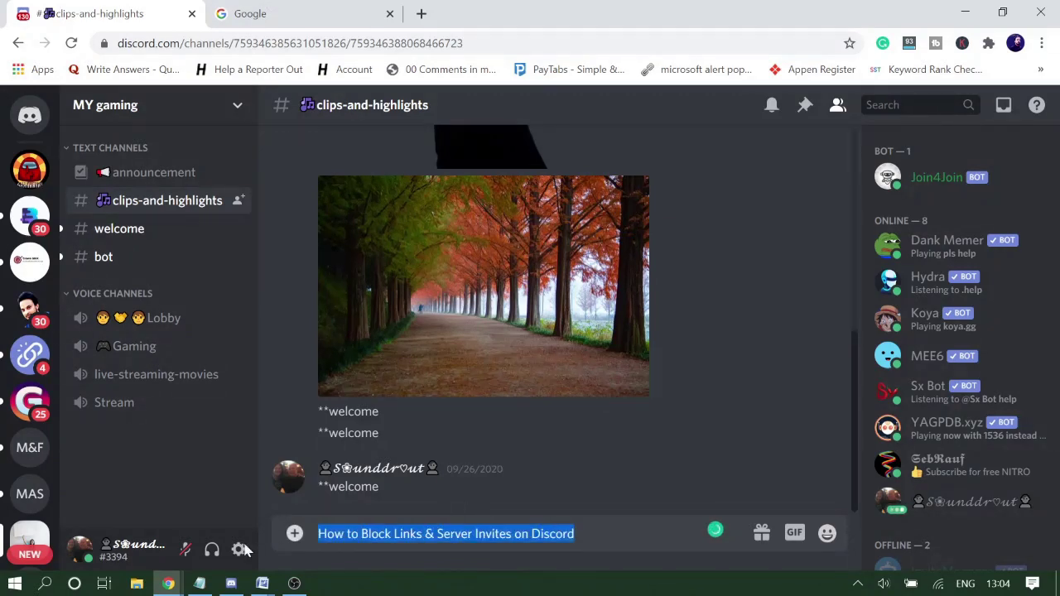
key(BackSpace)
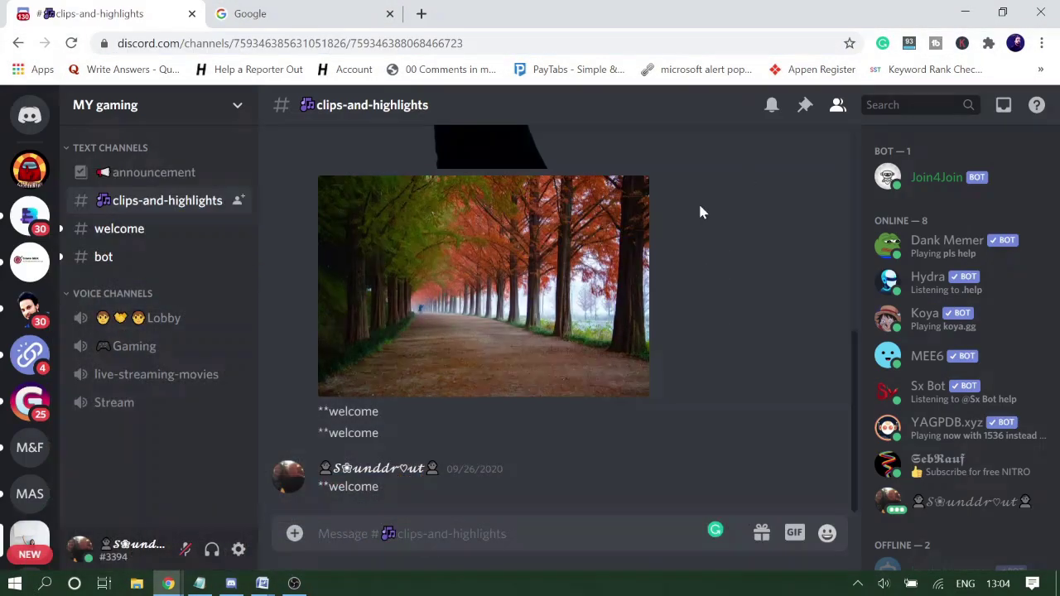
click(965, 12)
text(https://www.youtube.com/c/SebRaufTutorials/videos)
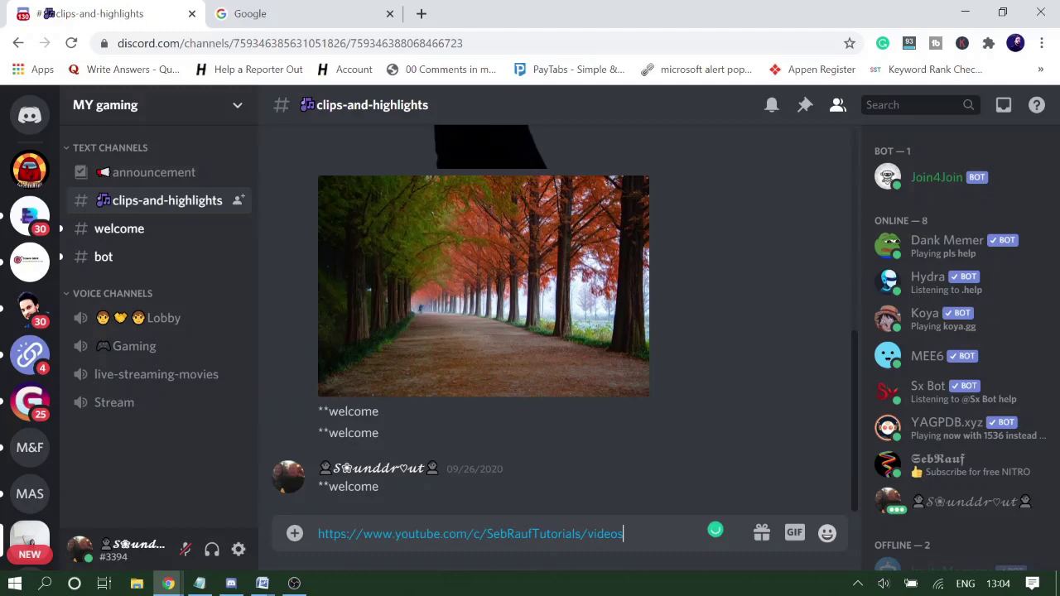
key(Return)
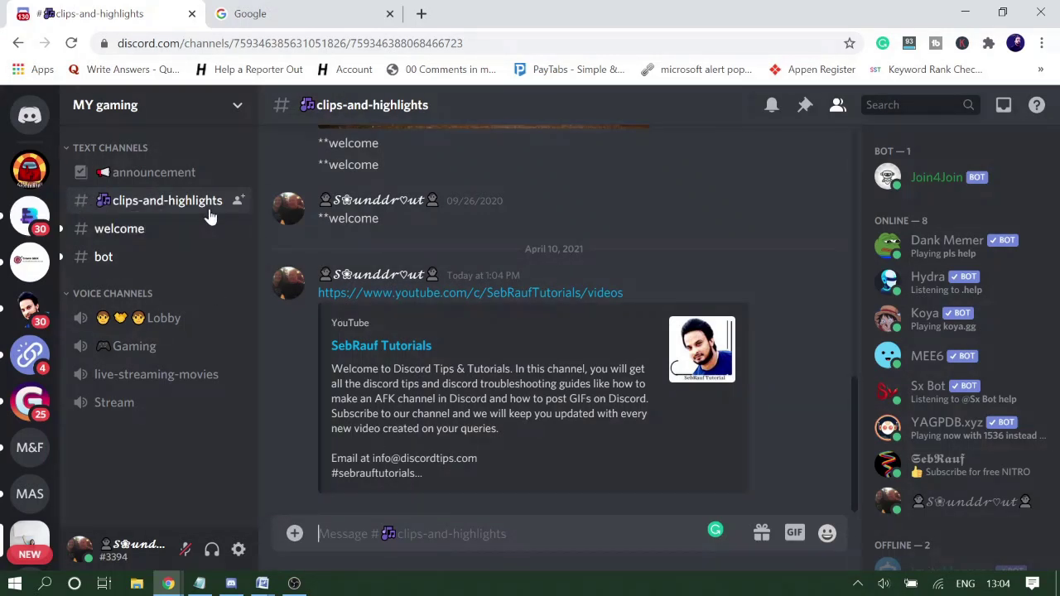
Deny Embed Links in clips-and-highlights channel permissions, save, and return to the browser's Discord.
click(231, 584)
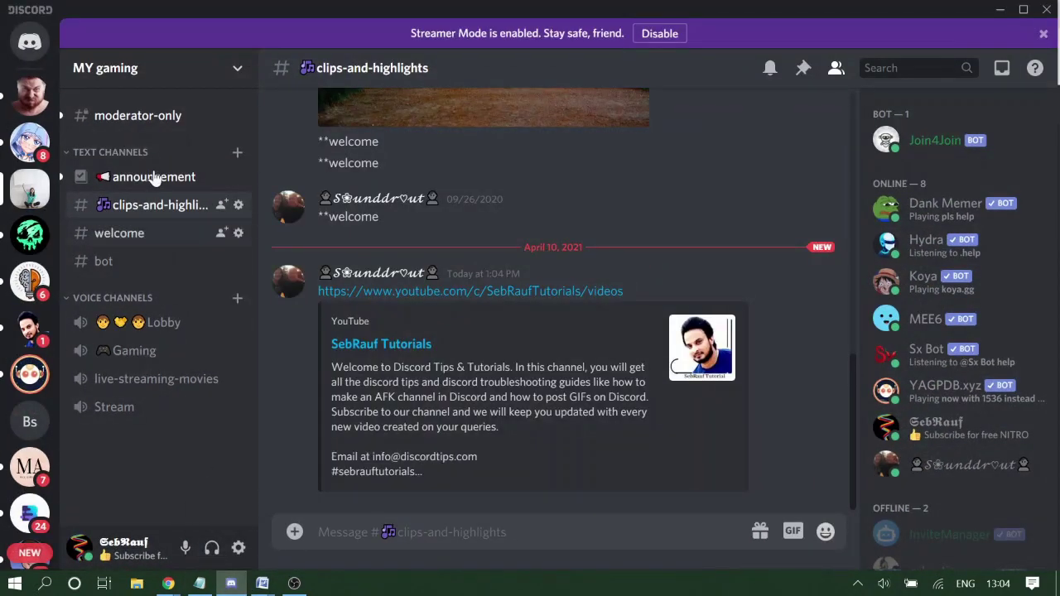
click(238, 206)
click(159, 131)
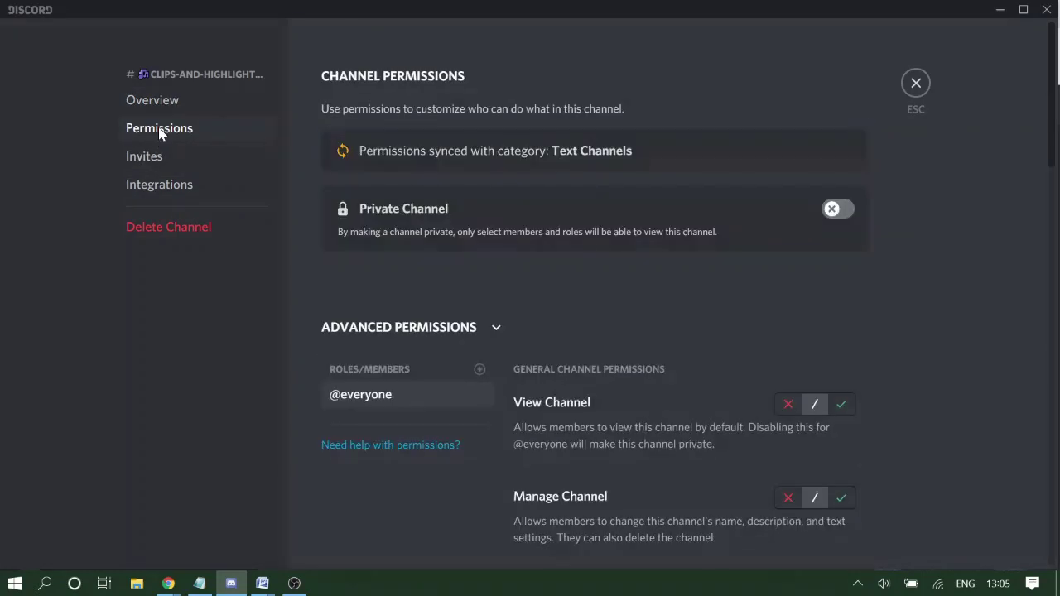
scroll(689, 372, down, 10)
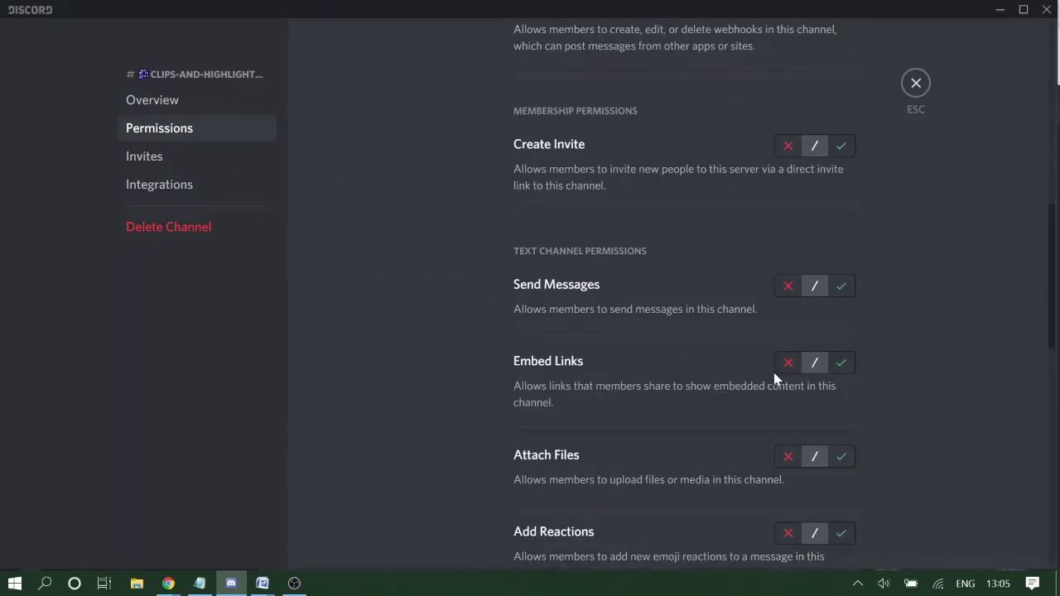
click(788, 364)
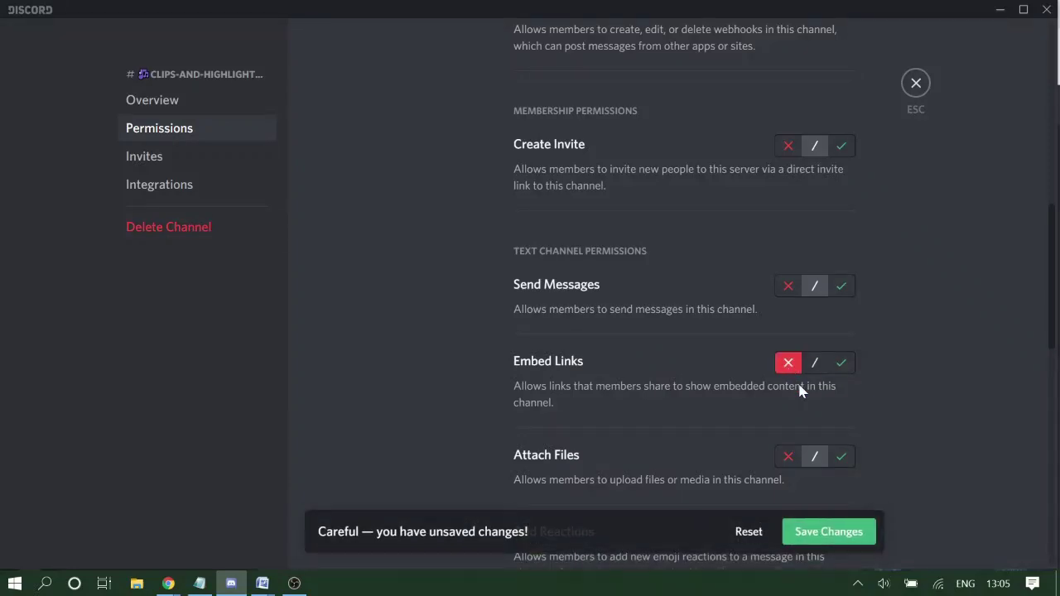
click(811, 532)
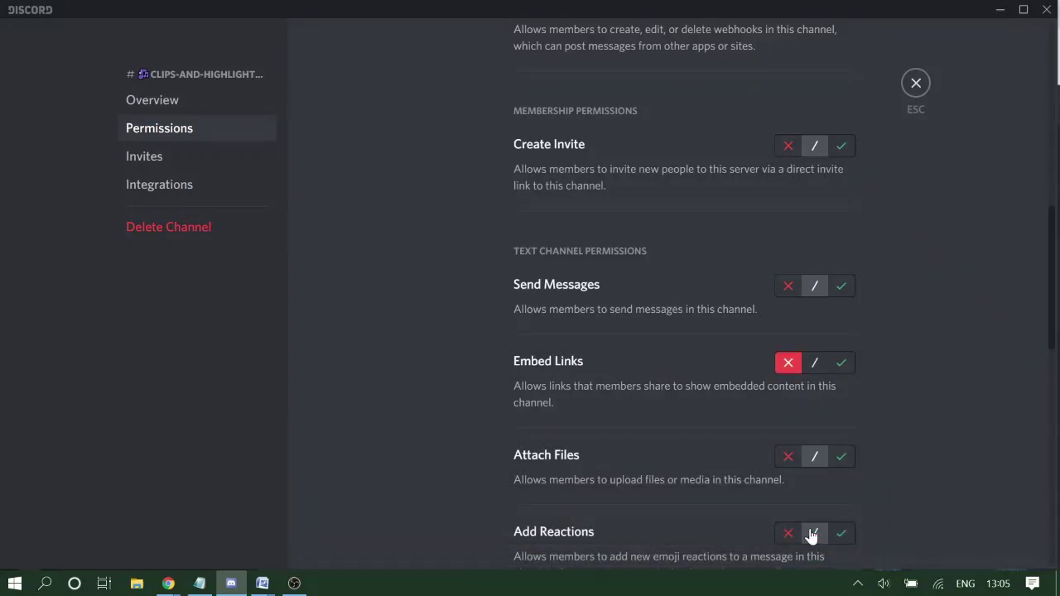
click(917, 93)
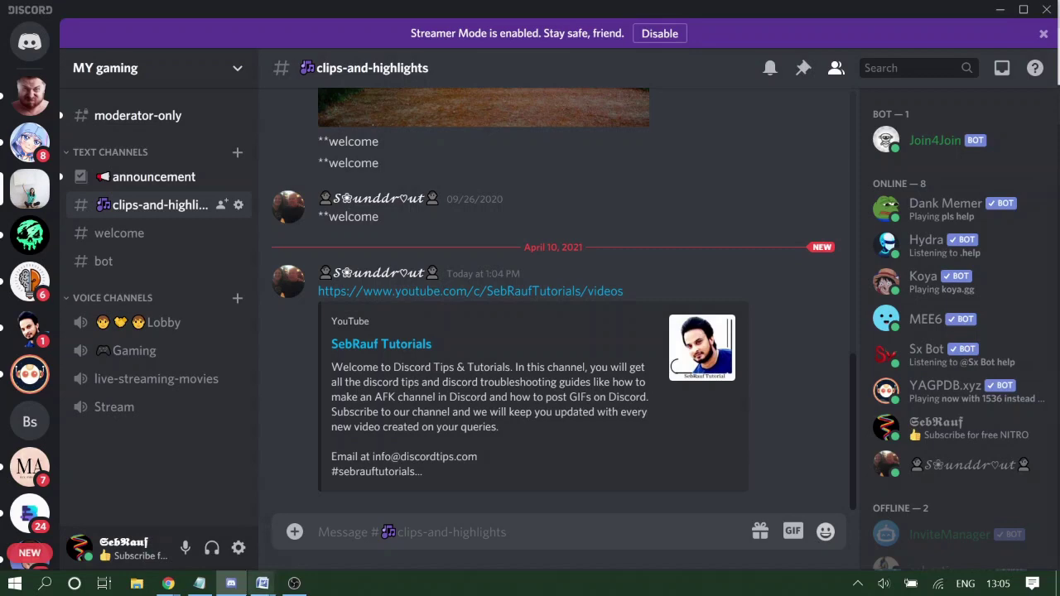
mouse_move(174, 586)
click(249, 506)
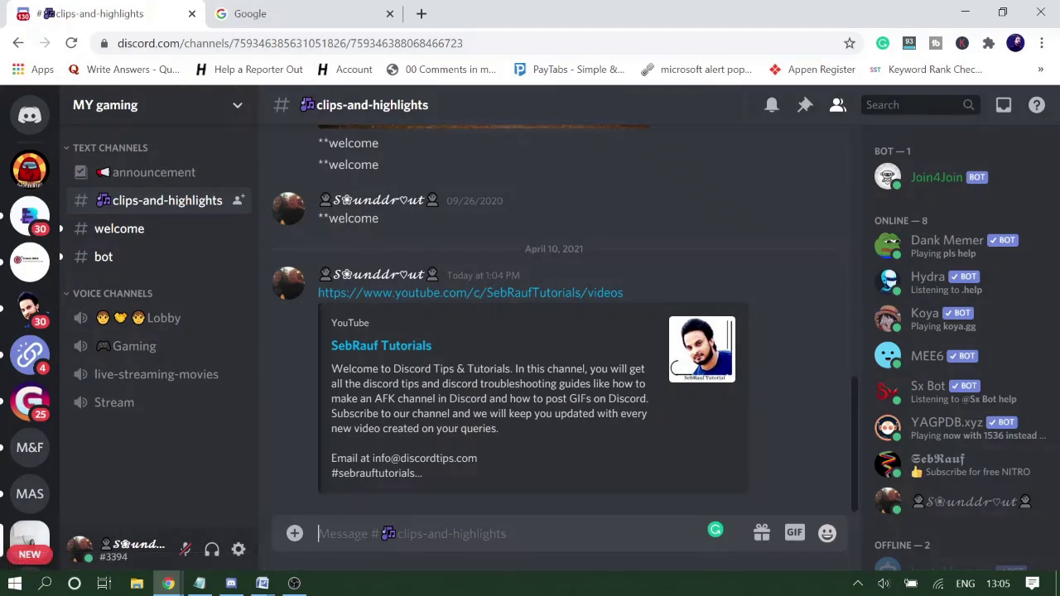
Send the YouTube channel URL again, now posted without a preview embed.
text(https://www.youtube.com/c/SebRaufTutorials/videos)
key(Return)
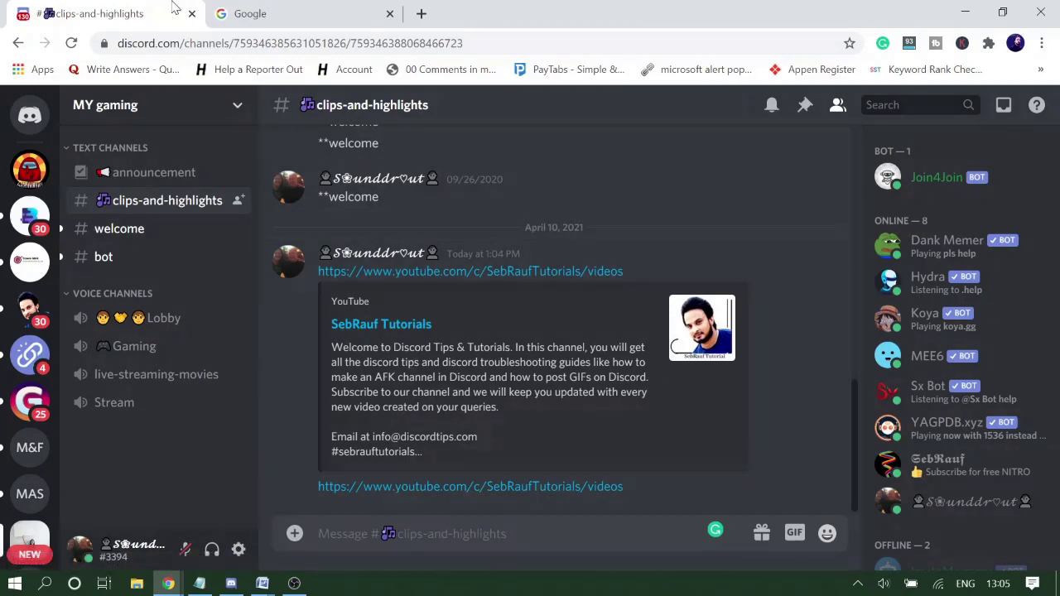
Search Google for 'dynobot' and open the Dyno bot website, dyno.gg.
click(280, 12)
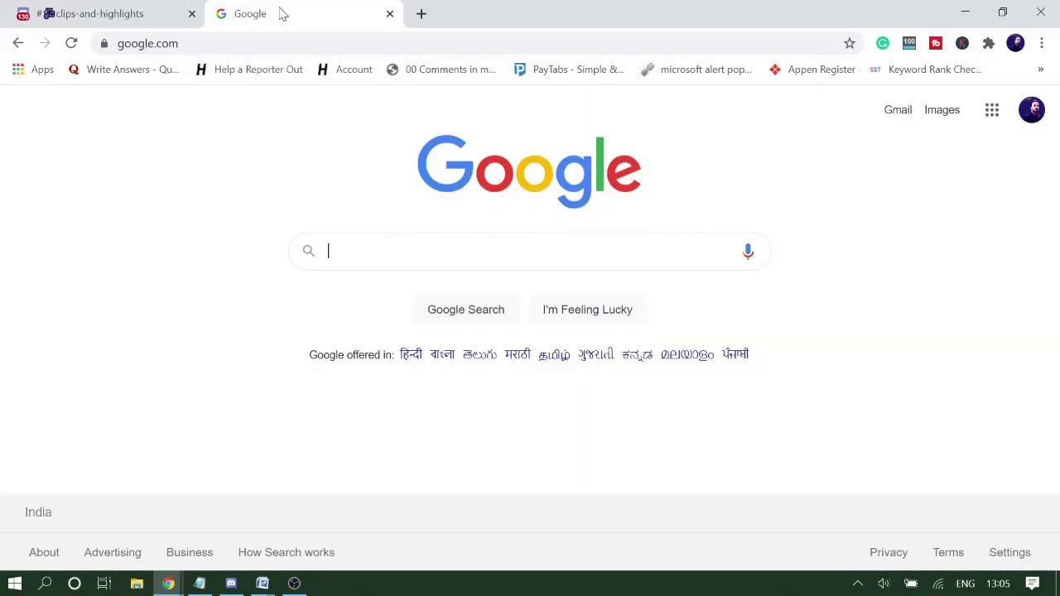
text(dynobot)
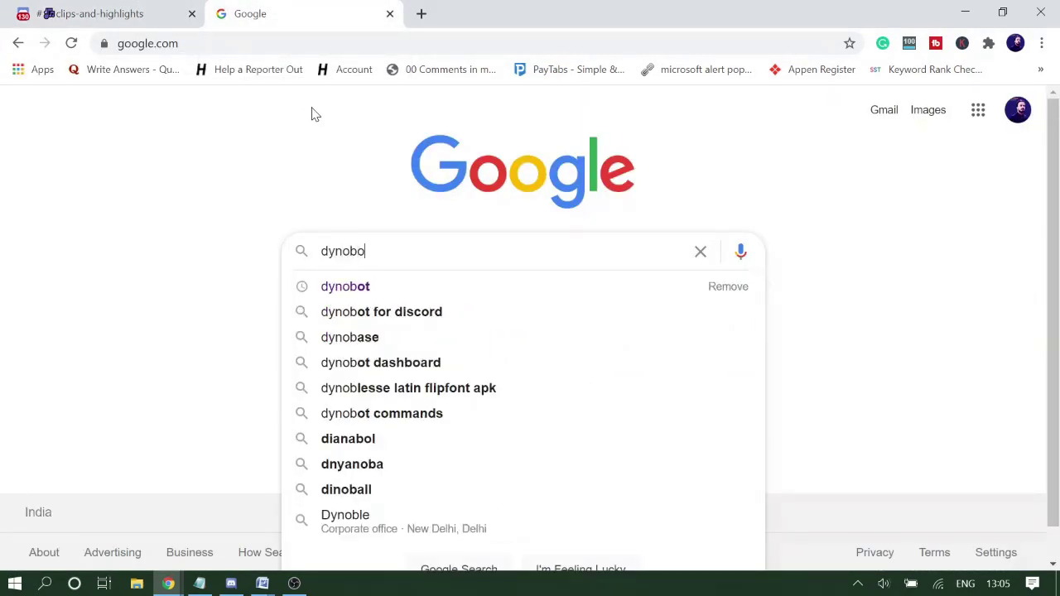
click(335, 289)
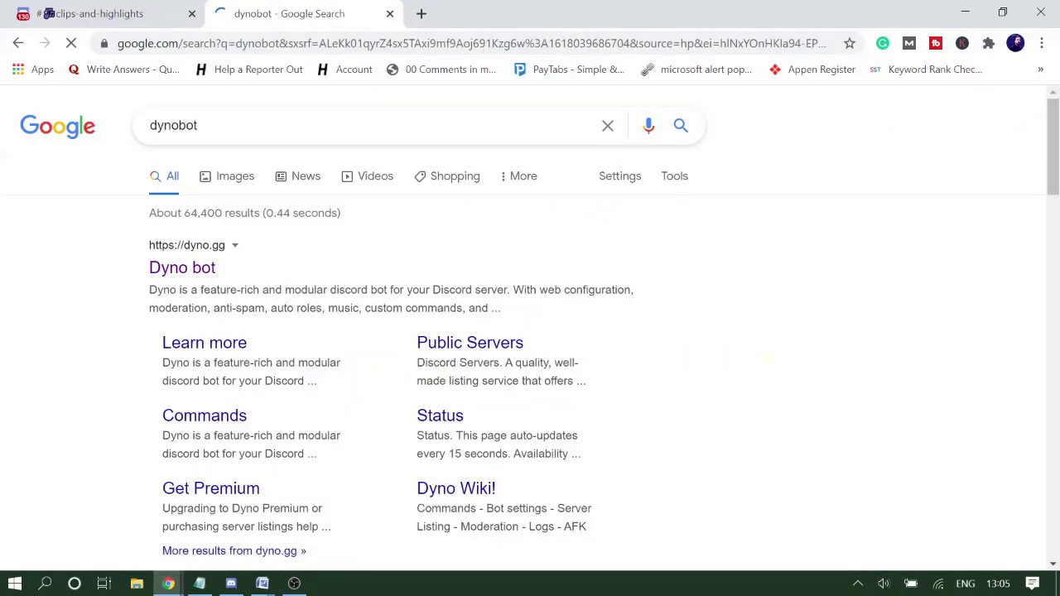
click(180, 274)
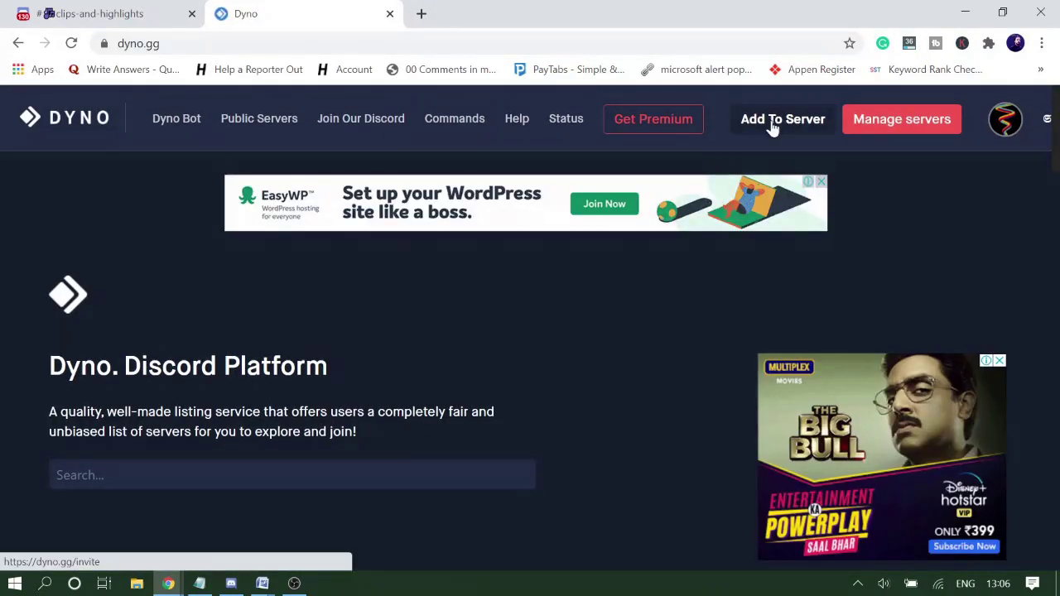
Start adding Dyno to a server, choosing MY gaming as the target server.
click(770, 124)
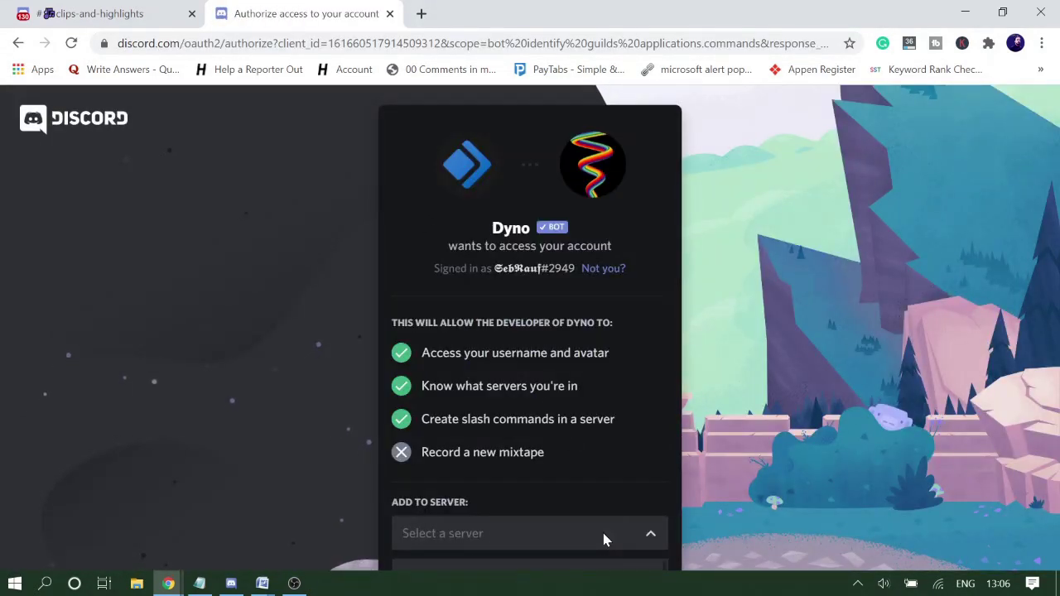
scroll(580, 497, down, 2)
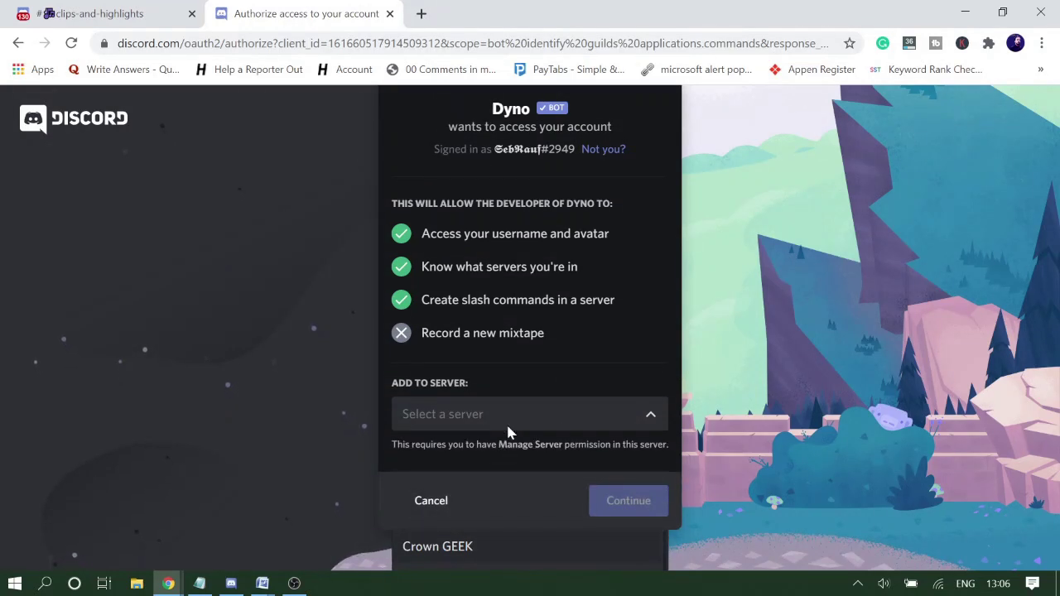
click(509, 429)
click(496, 434)
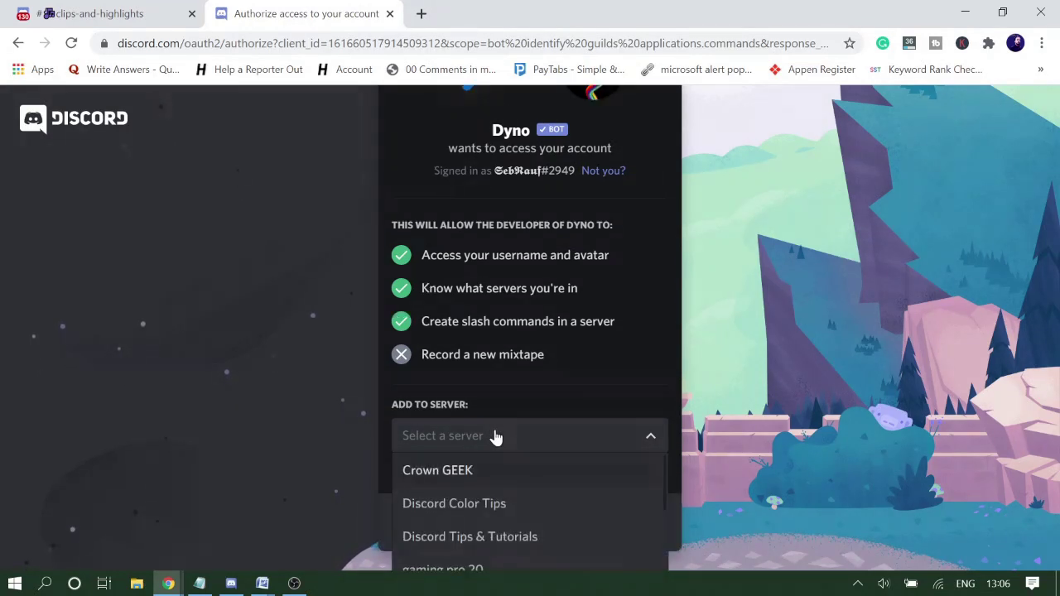
scroll(473, 505, down, 3)
click(468, 481)
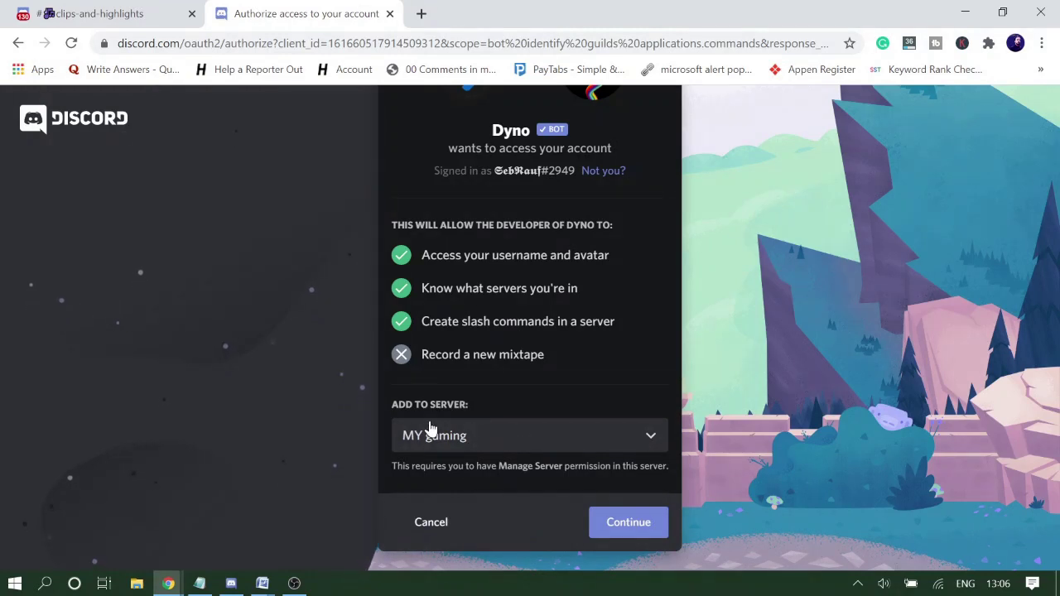
click(629, 523)
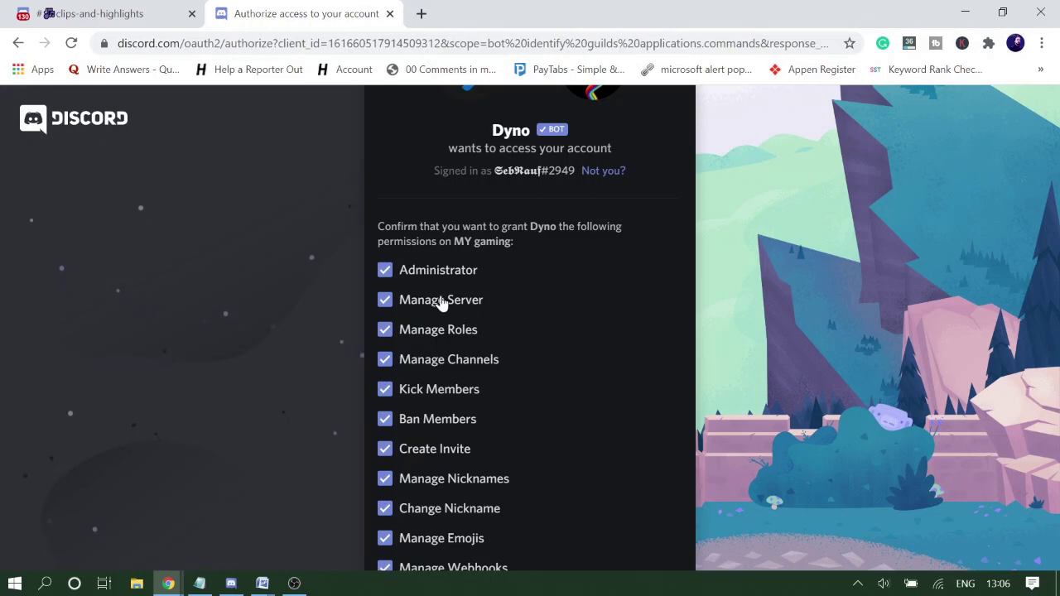
Authorize Dyno's requested permissions and pass the hCaptcha 'I am human' check.
scroll(445, 364, down, 2)
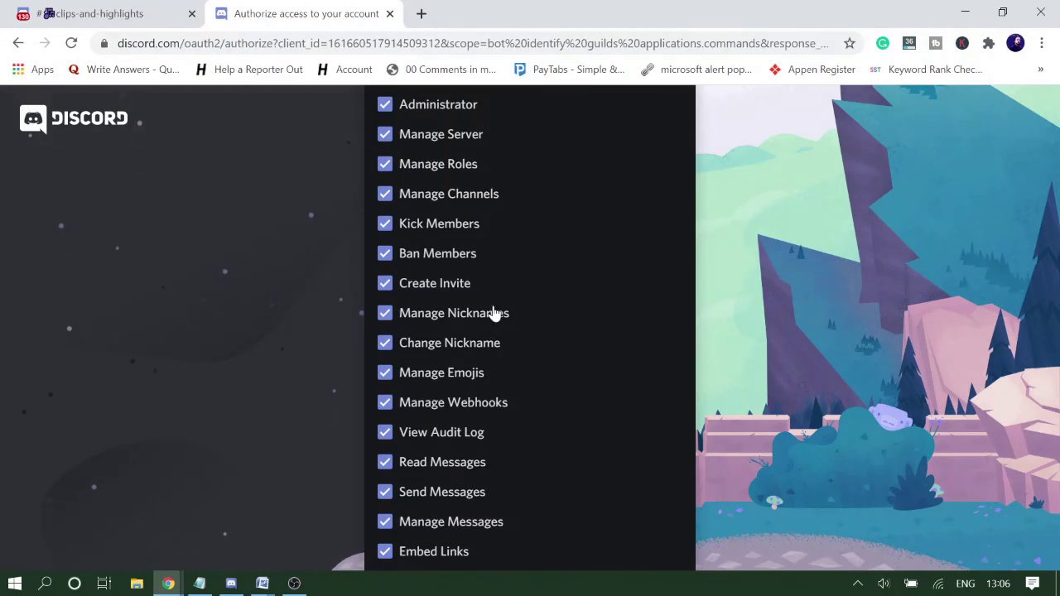
scroll(492, 313, down, 2)
scroll(500, 318, down, 3)
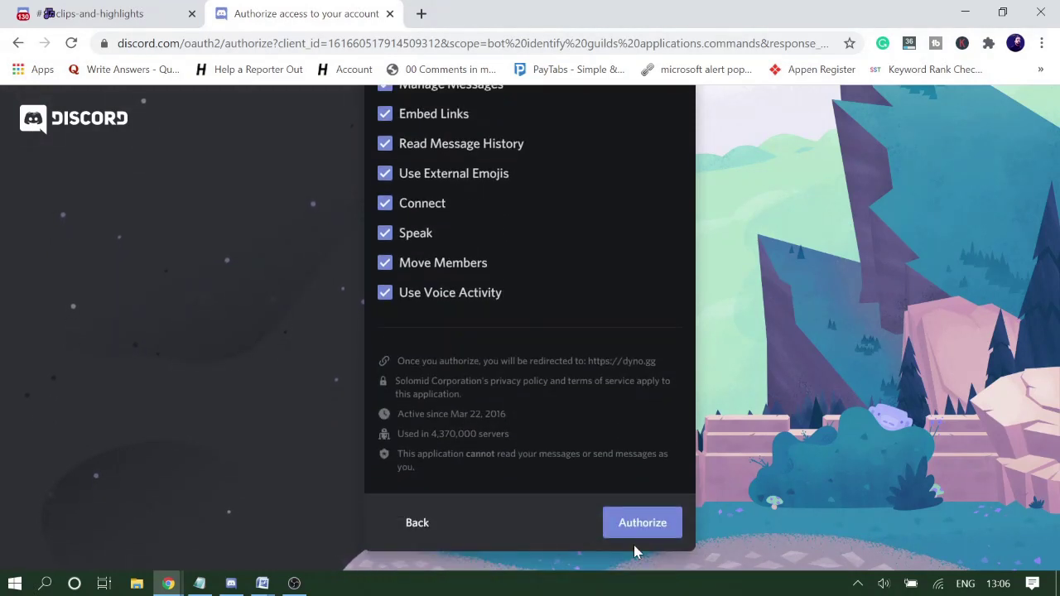
click(652, 524)
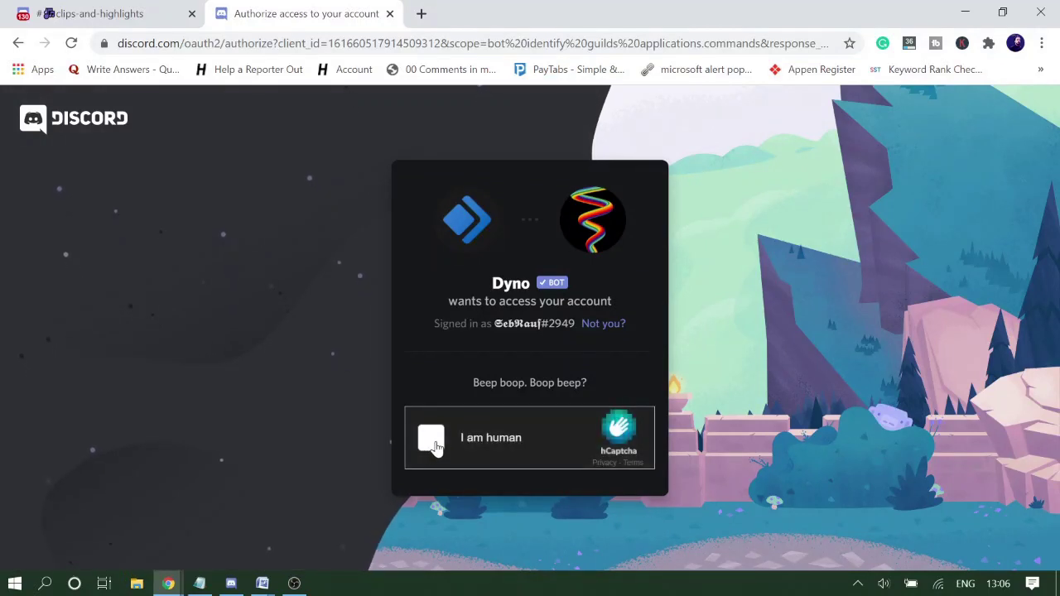
click(431, 437)
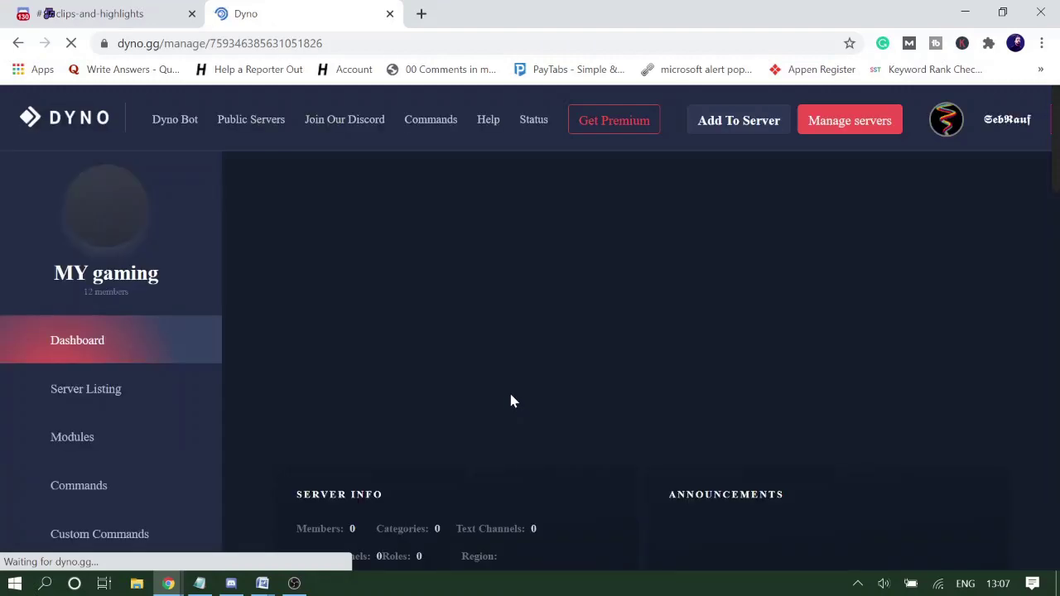
click(232, 584)
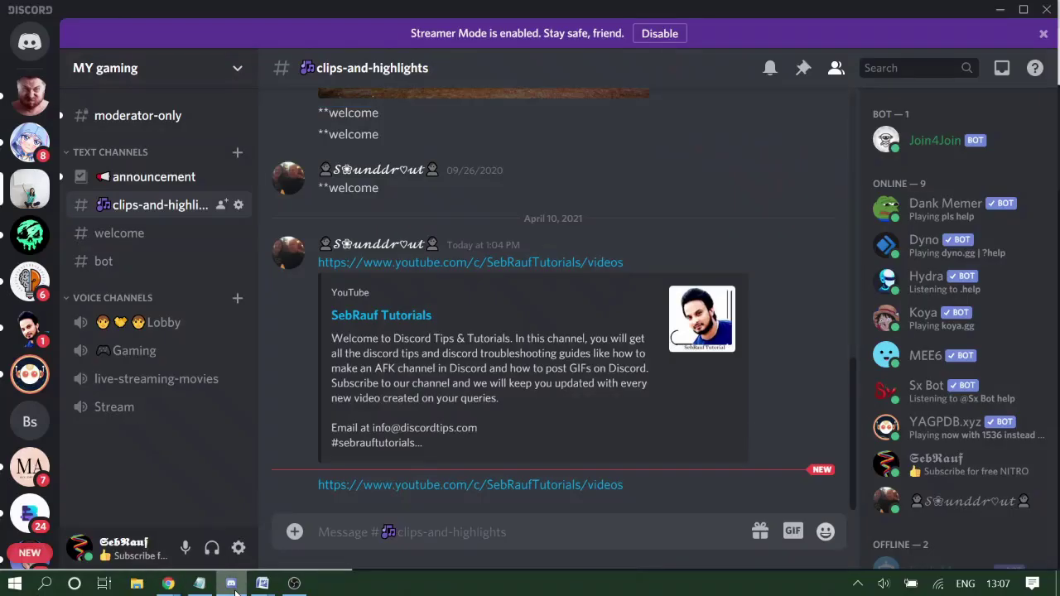
Visit announcement, return to clips-and-highlights, then minimize Discord to reveal the Dyno dashboard.
click(128, 183)
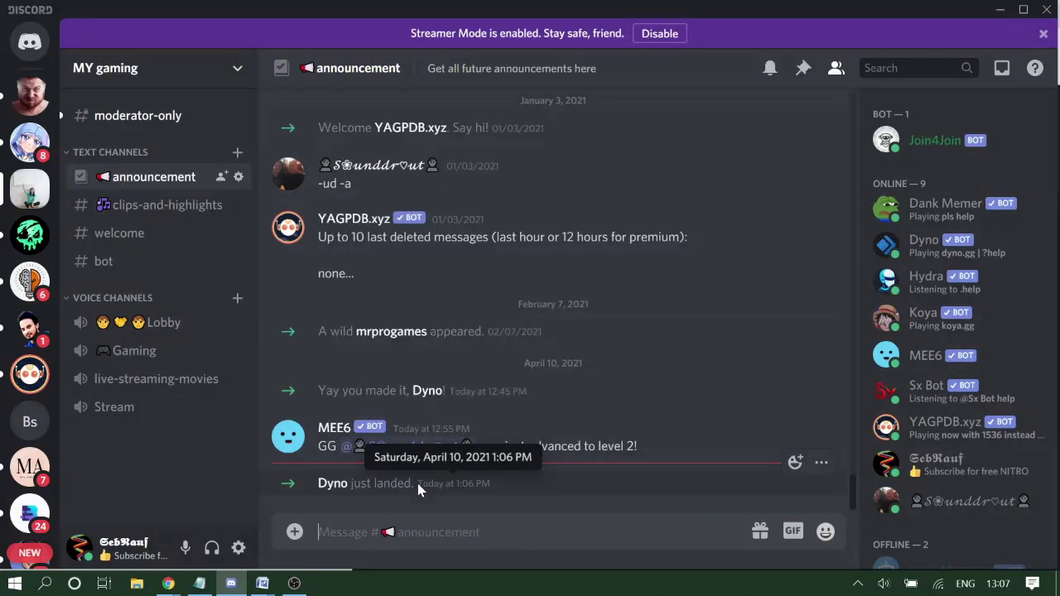
click(158, 206)
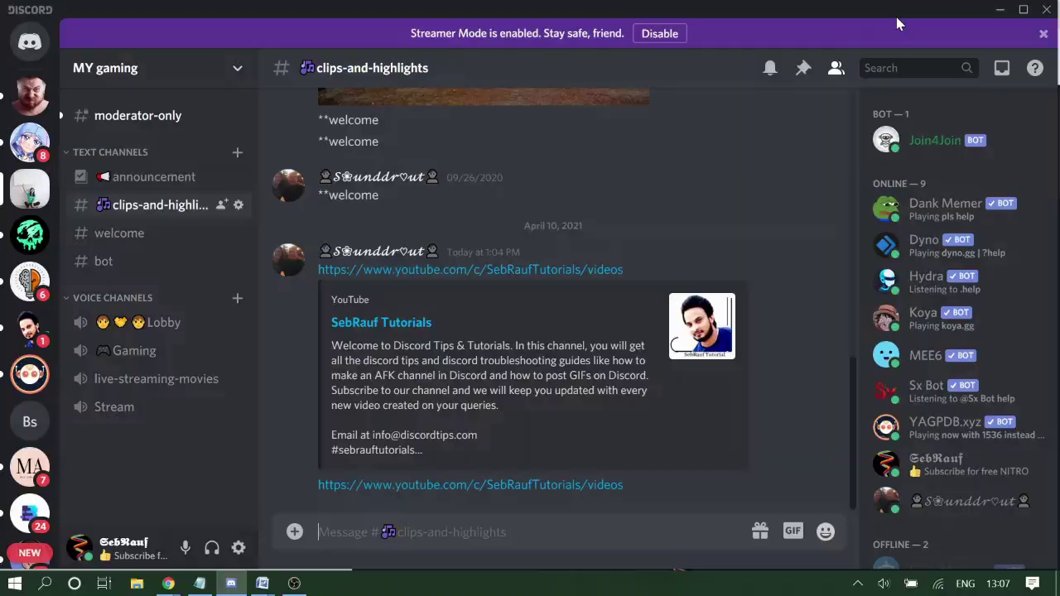
click(1000, 12)
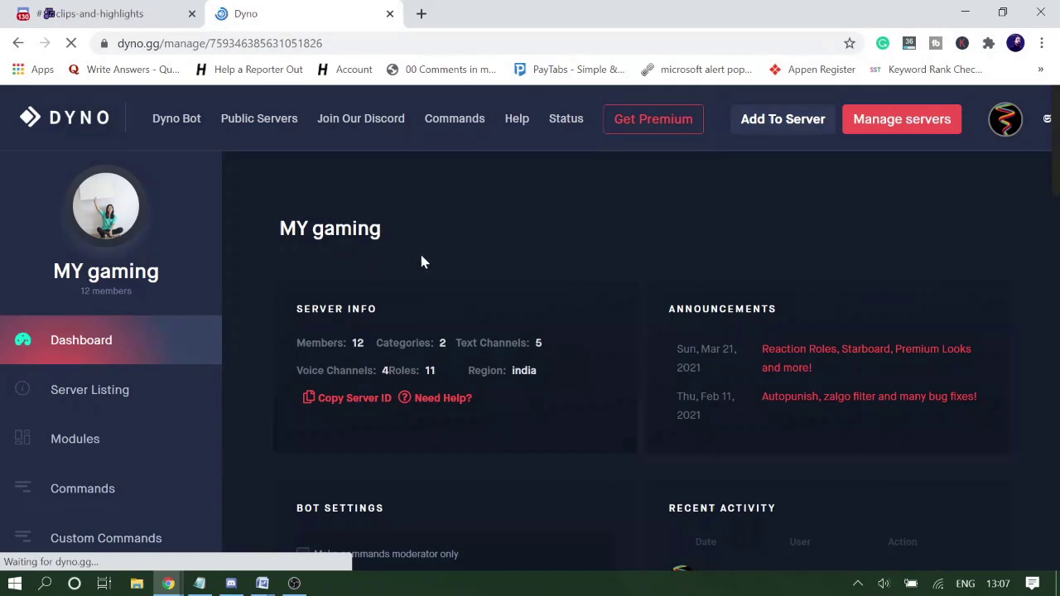
Scroll down to the Modules list and switch the Automod module on.
scroll(431, 261, down, 2)
scroll(417, 300, down, 2)
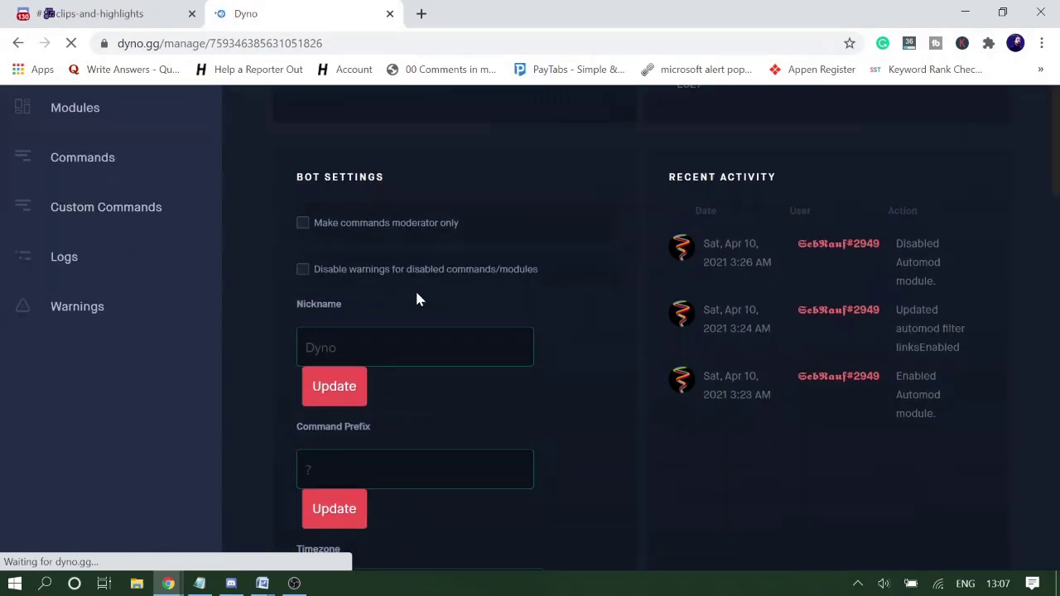
scroll(417, 299, down, 5)
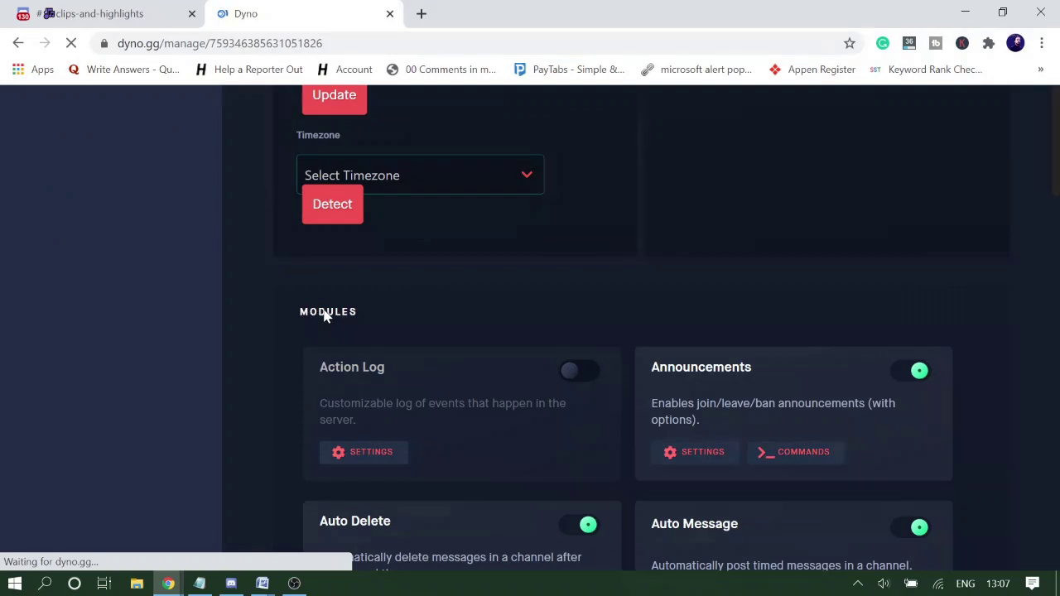
scroll(411, 305, down, 2)
scroll(381, 361, down, 2)
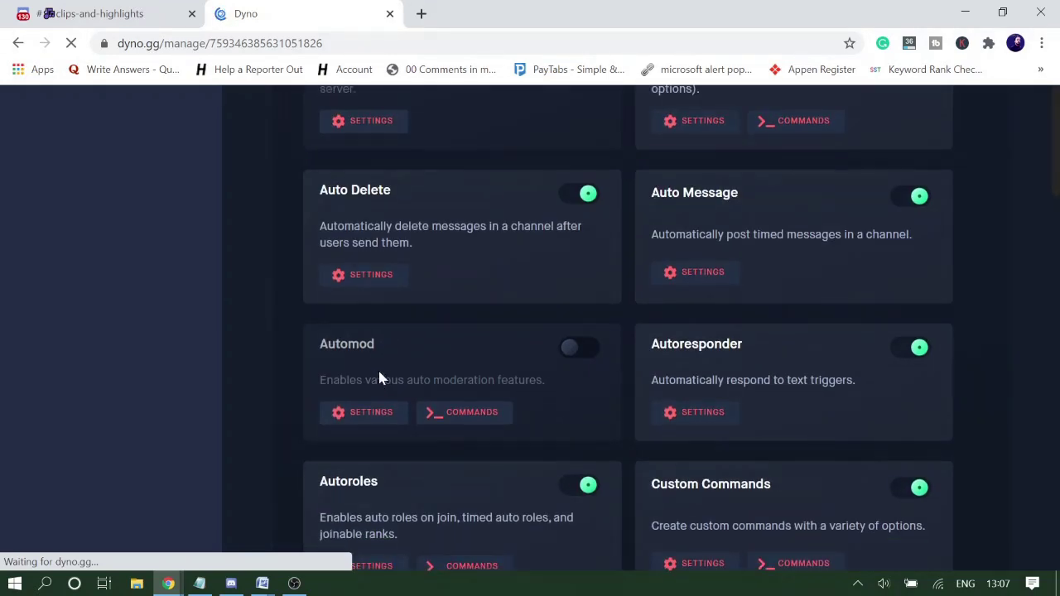
click(593, 343)
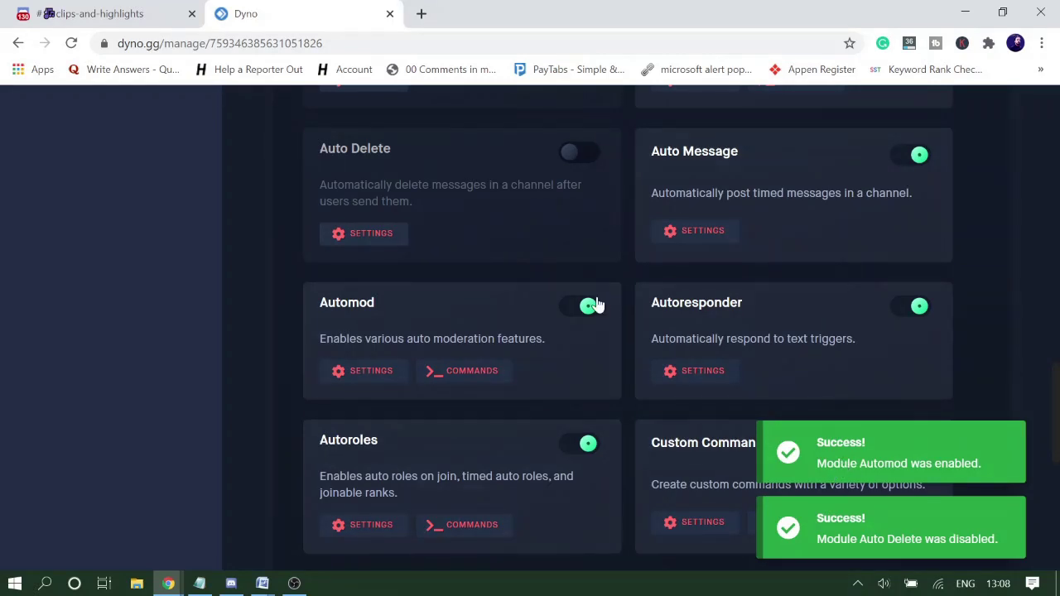
In Automod settings, remove the Delete action from the All Links filter.
click(372, 375)
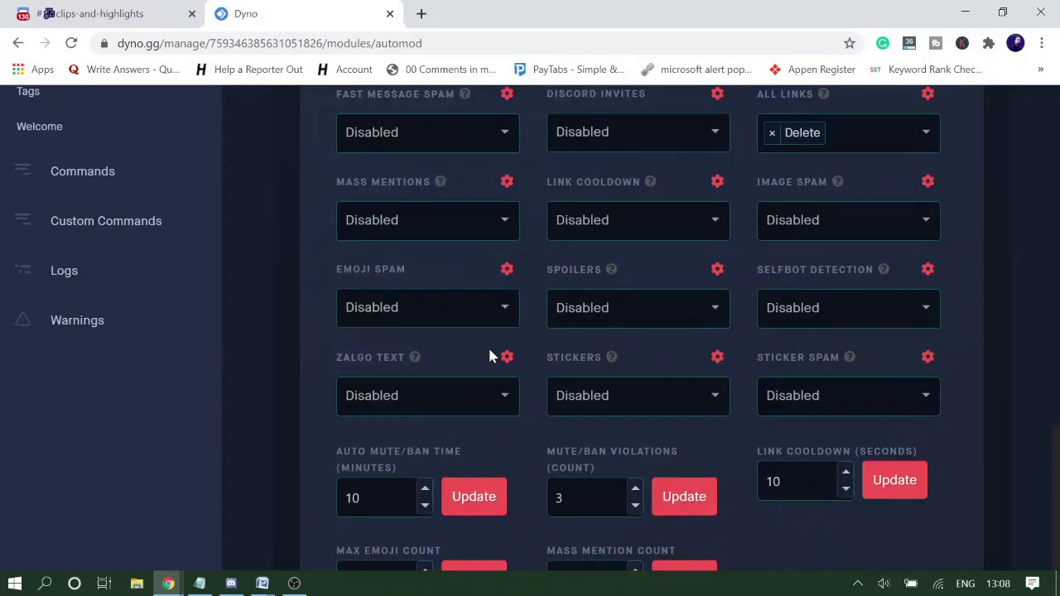
scroll(490, 356, up, 5)
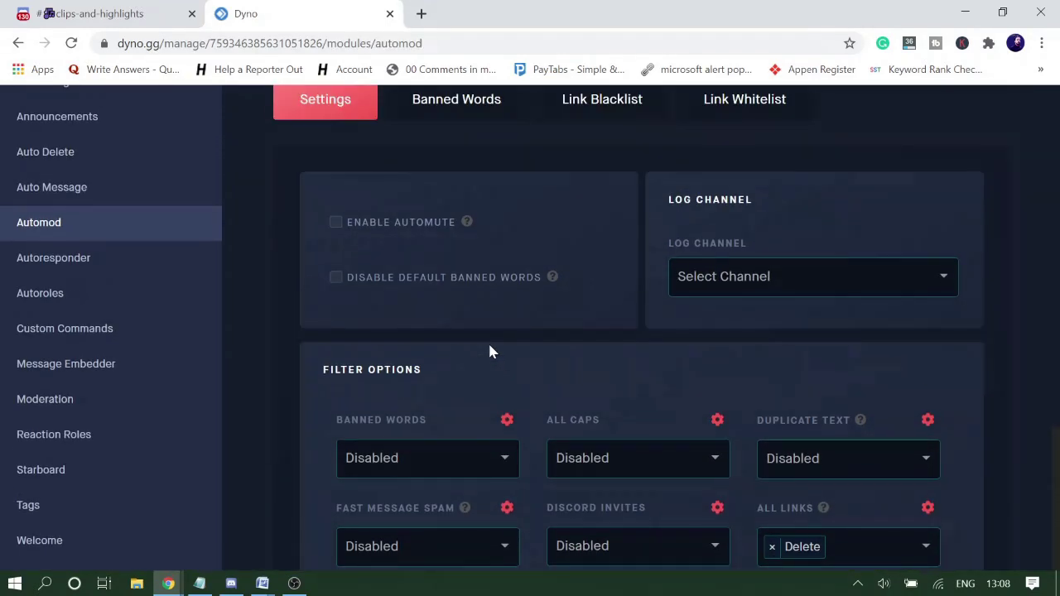
scroll(490, 348, up, 4)
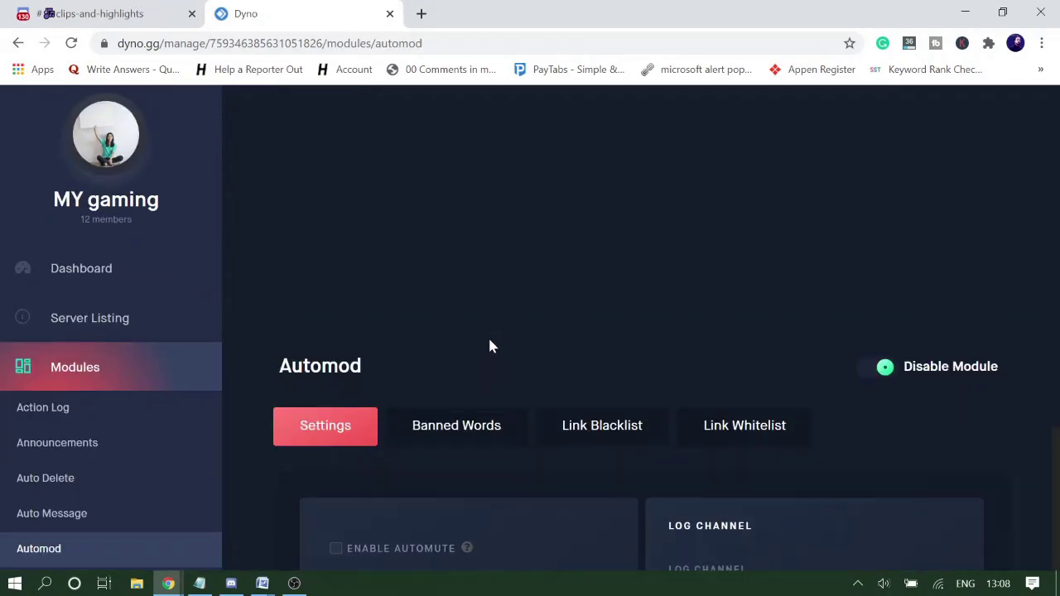
scroll(490, 346, down, 2)
scroll(488, 346, down, 4)
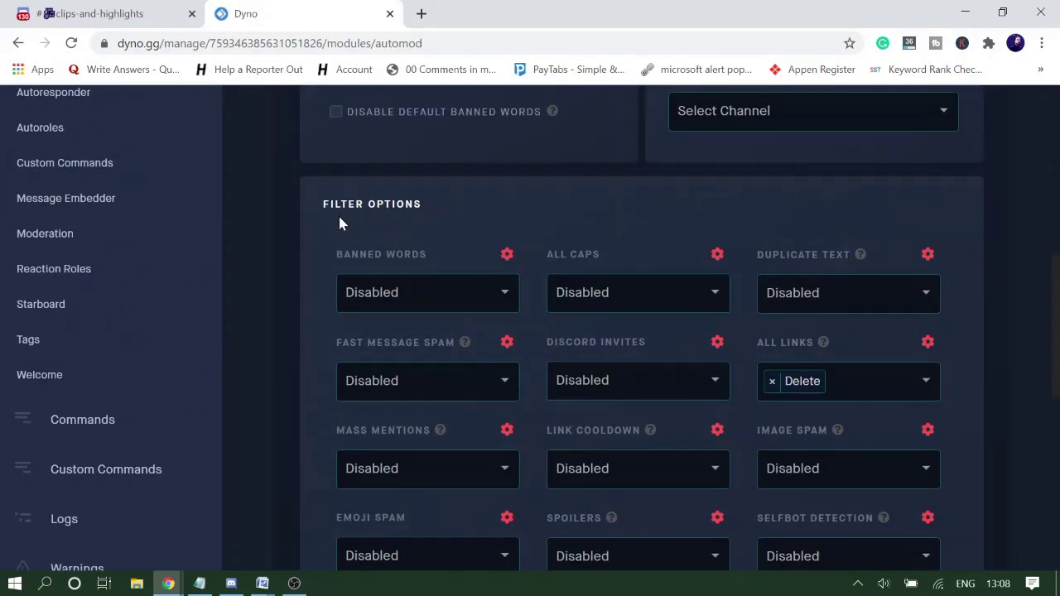
click(773, 381)
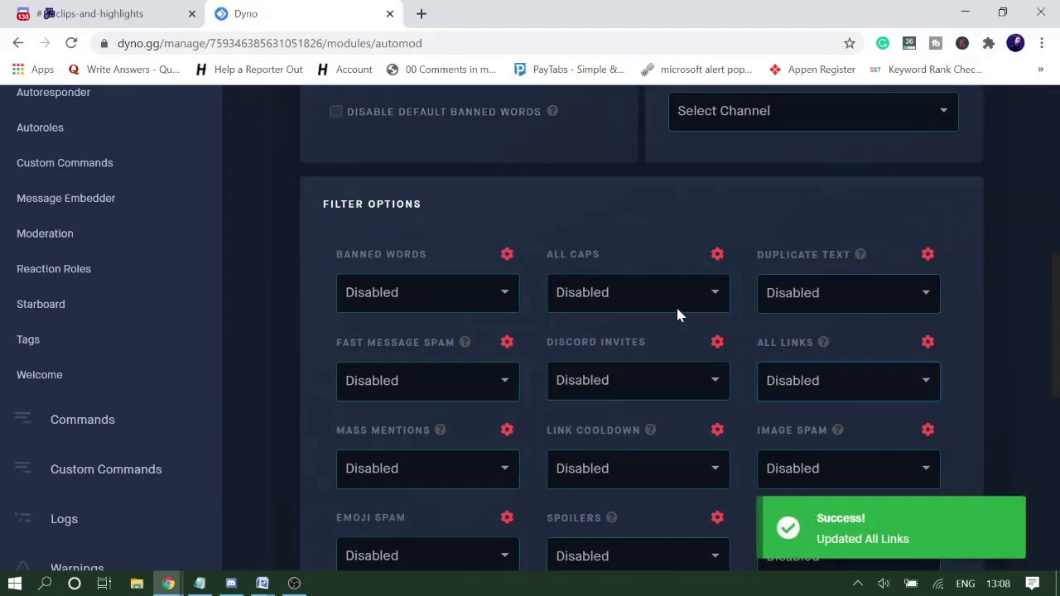
Pick Delete again from the All Links action dropdown, then return to Discord.
scroll(367, 251, down, 2)
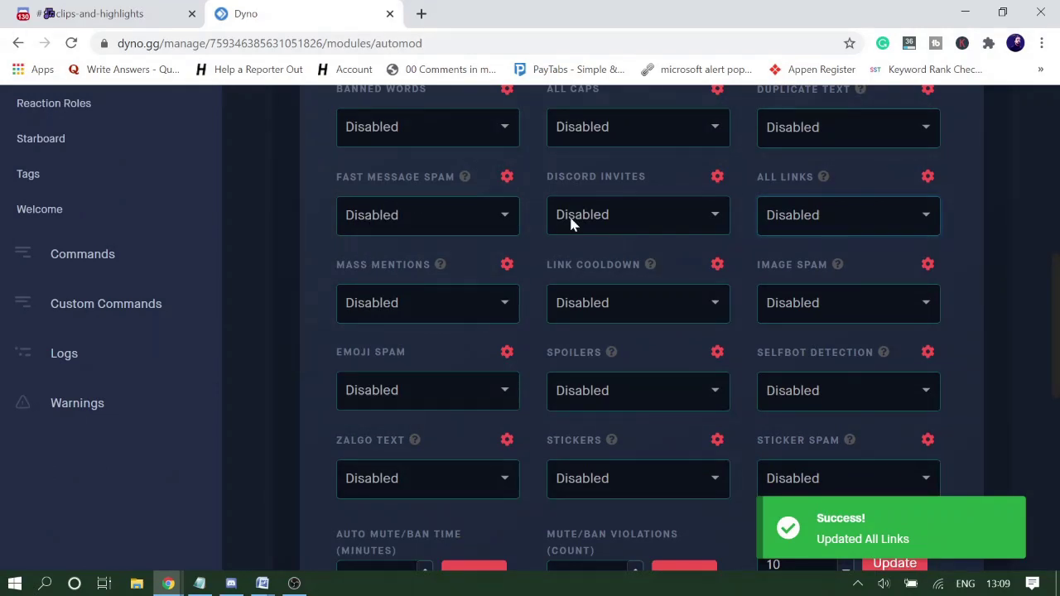
scroll(943, 320, up, 1)
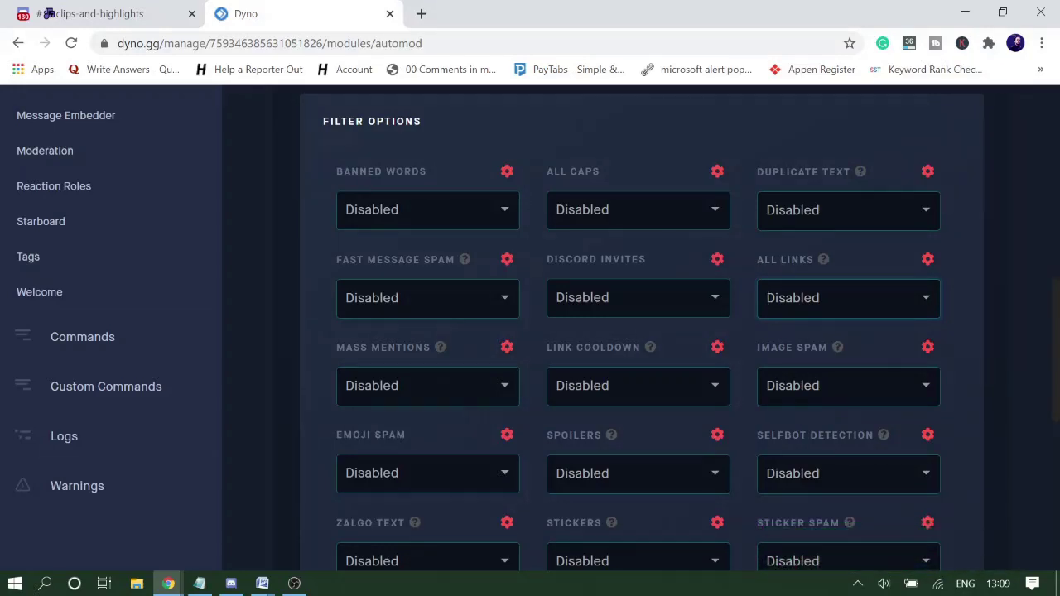
click(926, 305)
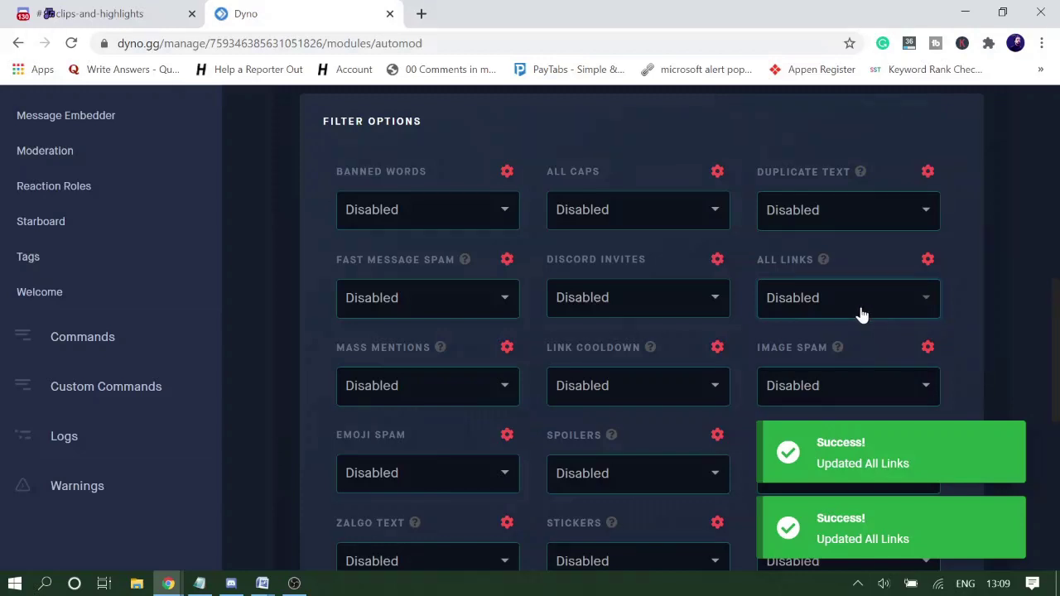
click(862, 313)
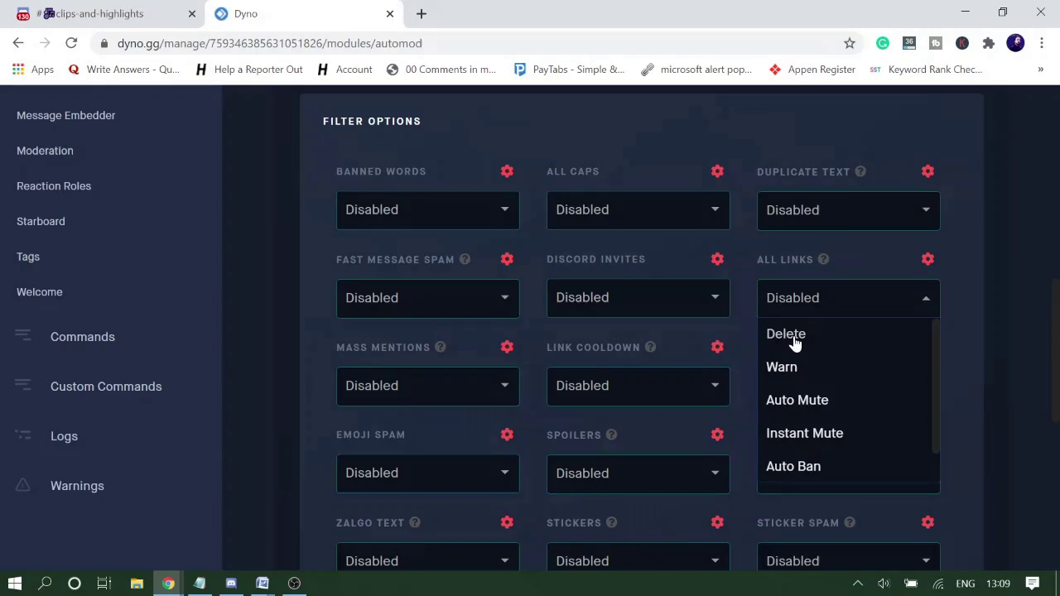
click(793, 338)
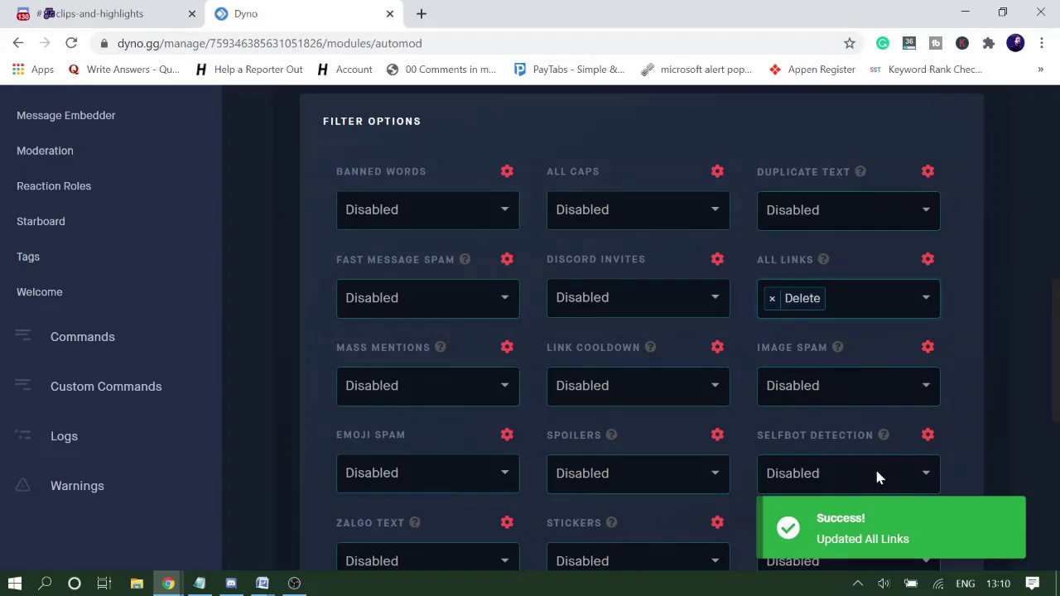
click(83, 14)
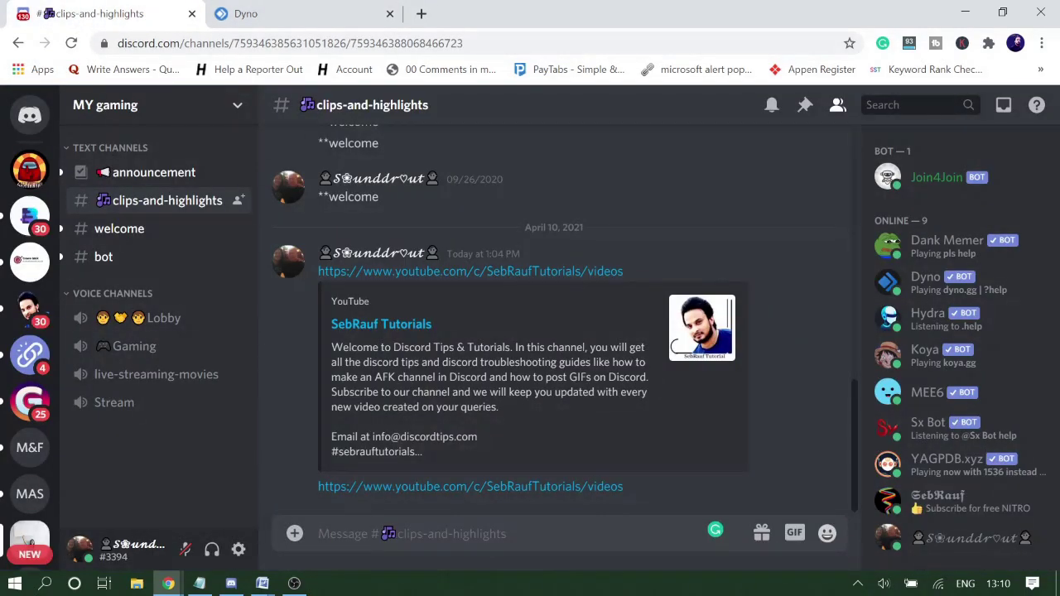
Delete both earlier YouTube link messages from clips-and-highlights.
mouse_move(759, 314)
click(824, 244)
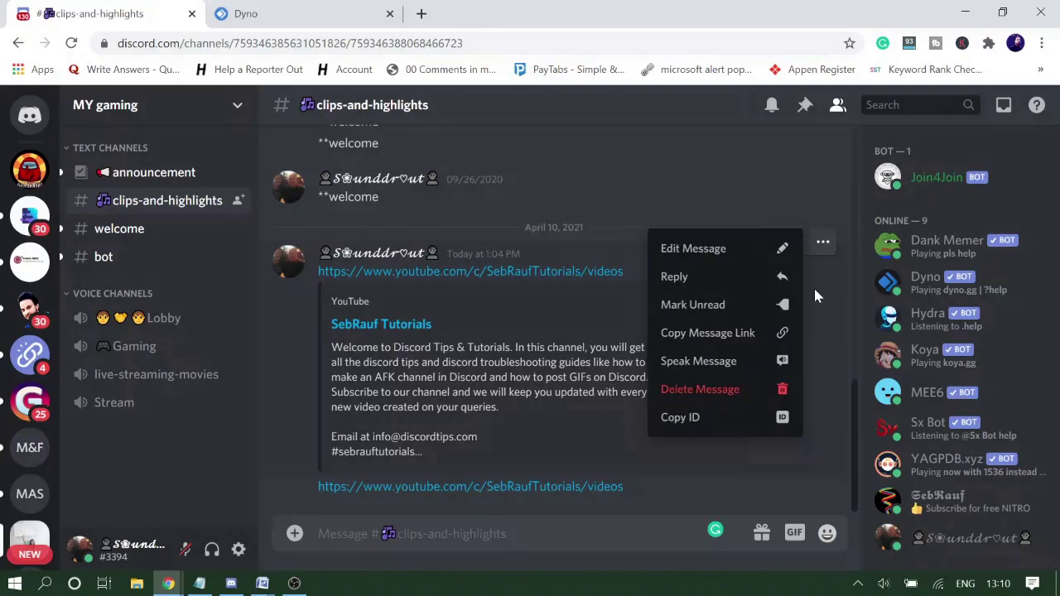
click(705, 391)
click(651, 509)
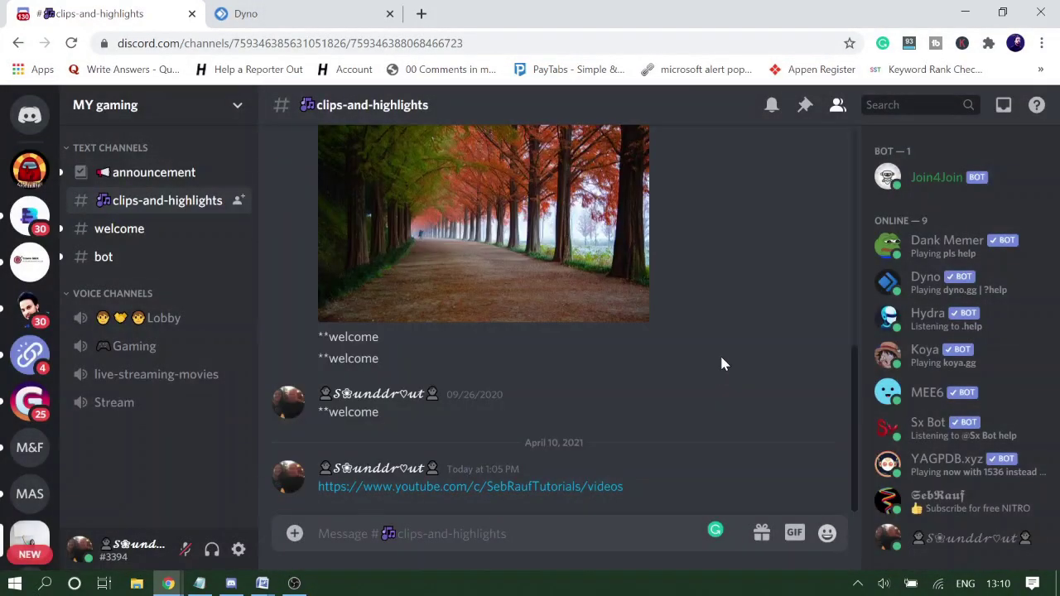
click(822, 458)
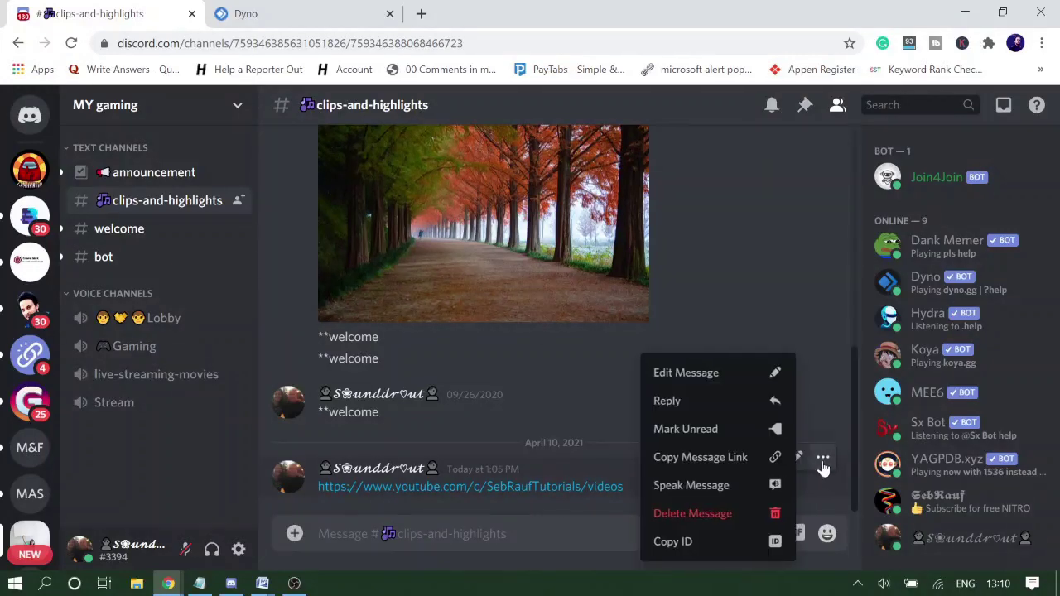
click(721, 508)
click(653, 416)
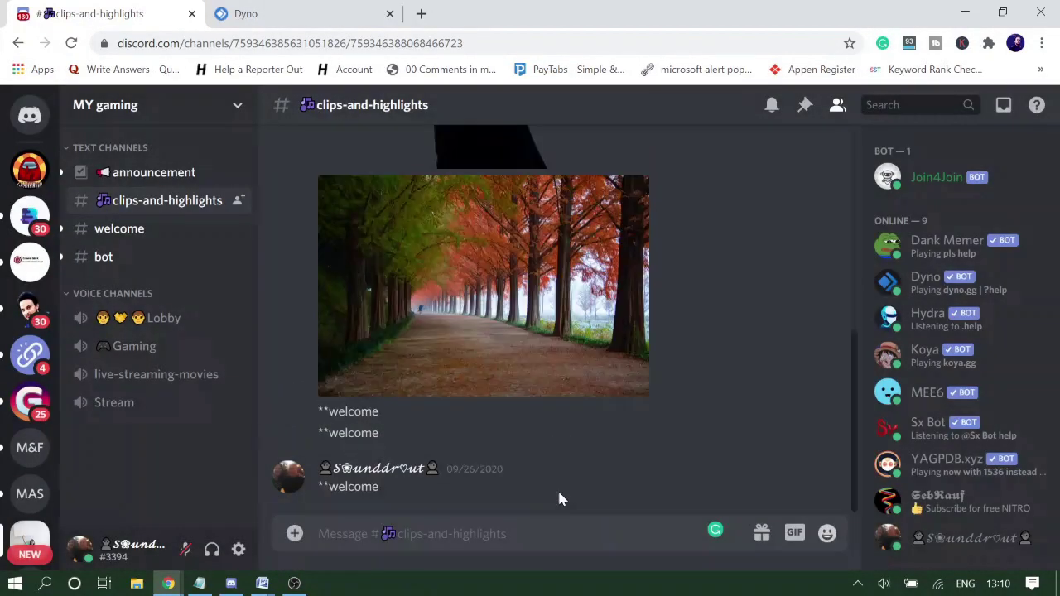
Post the YouTube link twice to confirm Dyno automatically removes it.
text(https://www.youtube.com/c/SebRaufTutorials/videos)
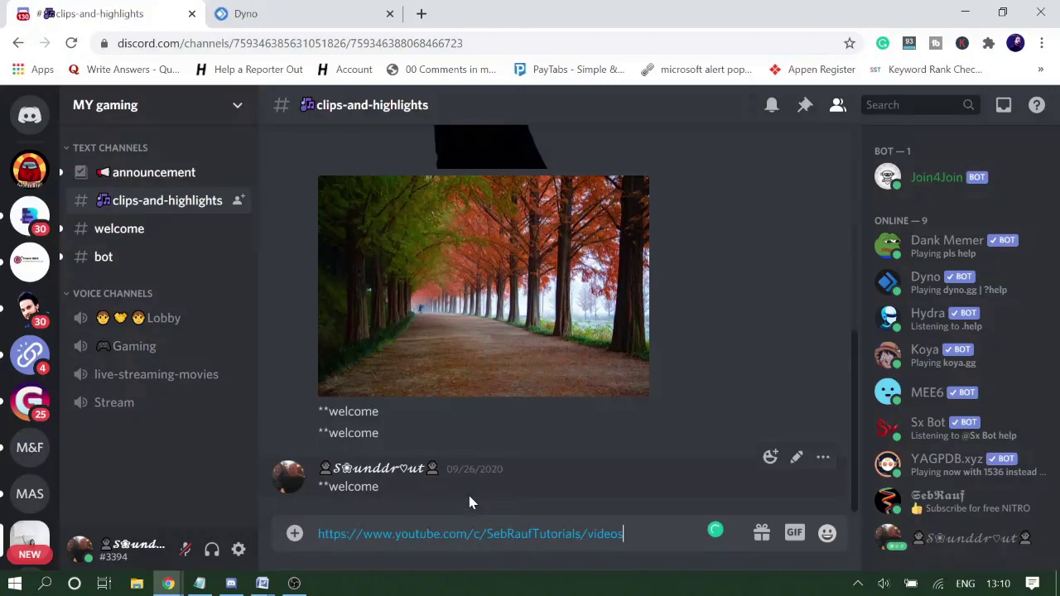
key(Return)
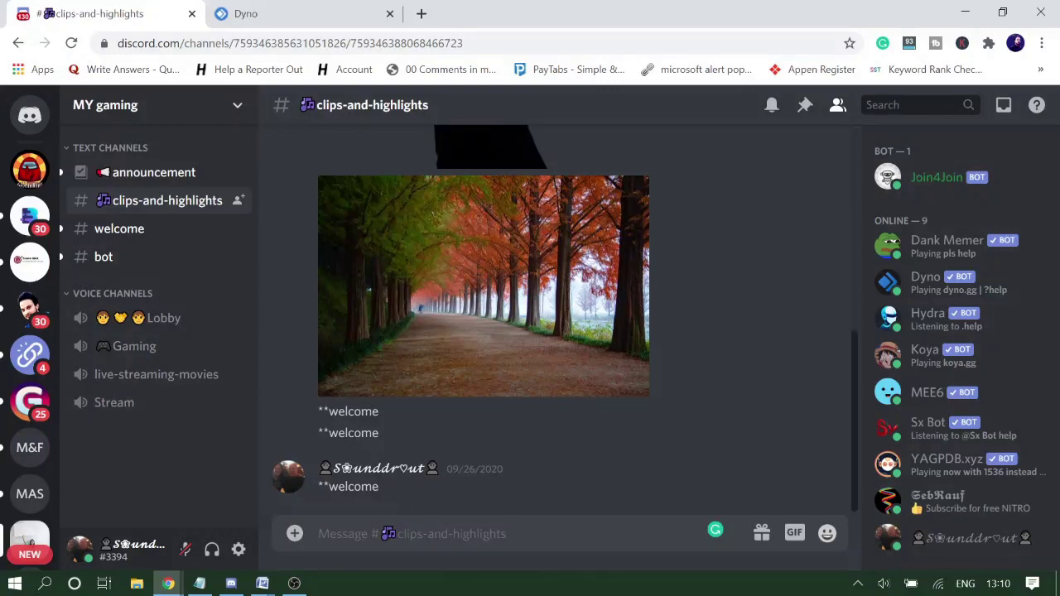
text(https://www.youtube.com/c/SebRaufTutorials/videos)
key(Return)
Use the Home icon atop the server list to show Friends and direct messages.
click(30, 116)
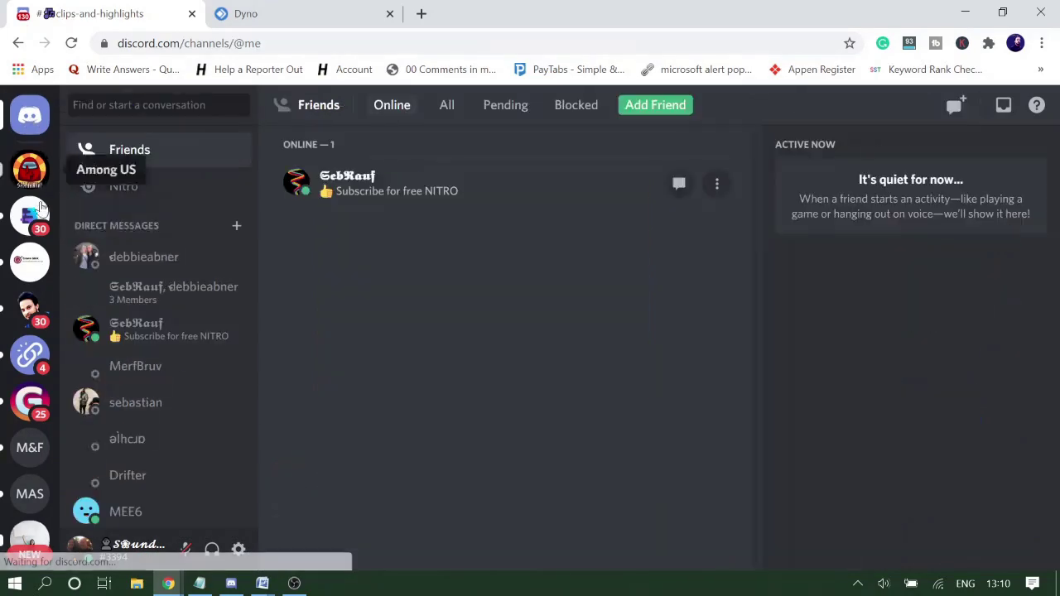